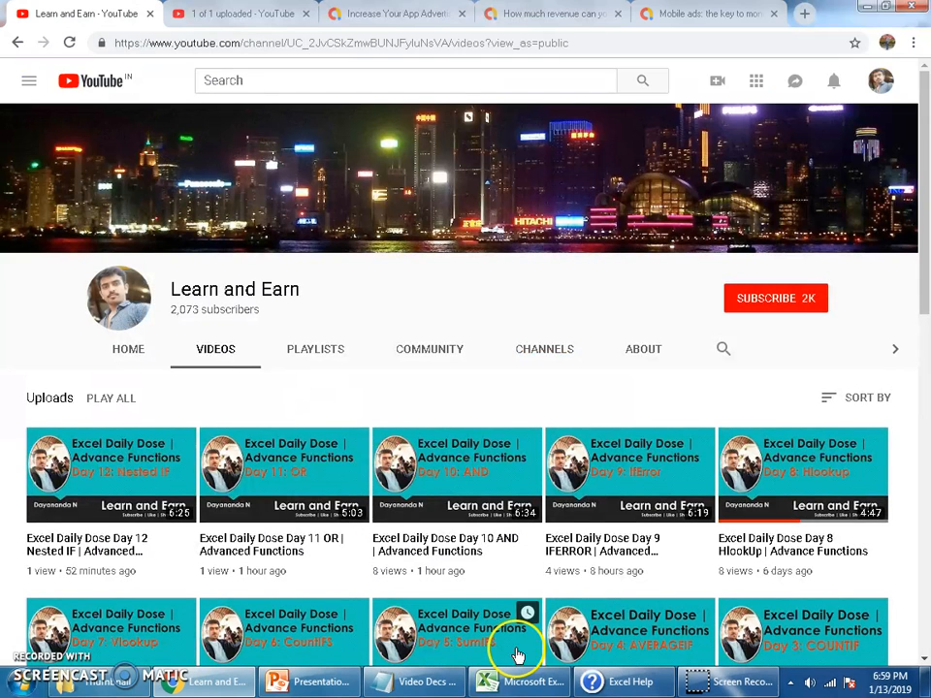
Switch to the Index and Planner workbook in Excel, look over the holiday list and check the system's monthly calendar
{"action": "left_click", "coordinate": [494, 681]}
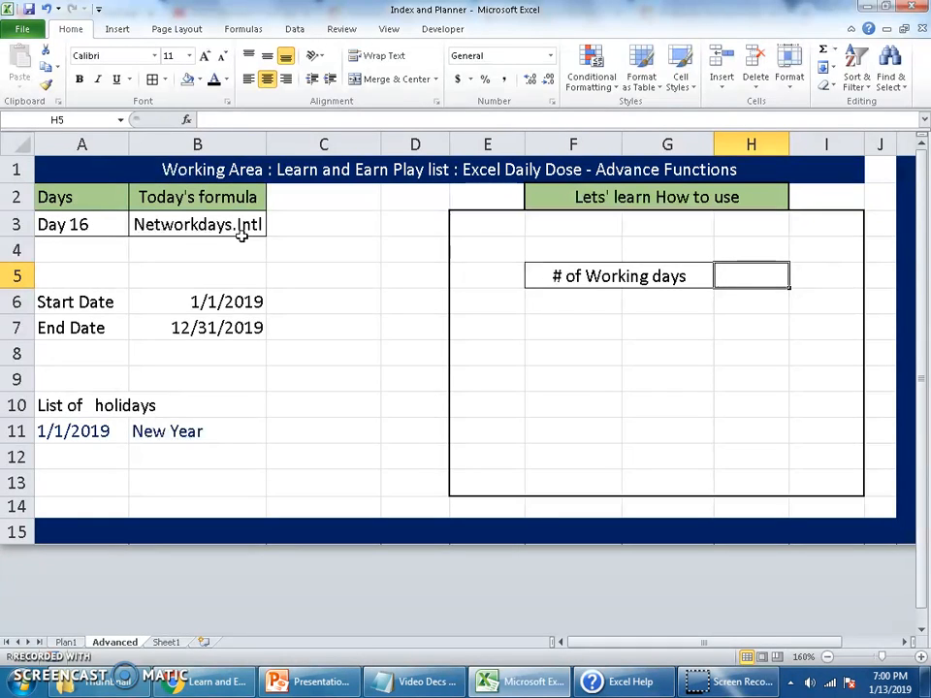
{"action": "left_click_drag", "start_coordinate": [115, 403], "coordinate": [289, 493]}
{"action": "left_click", "coordinate": [745, 275]}
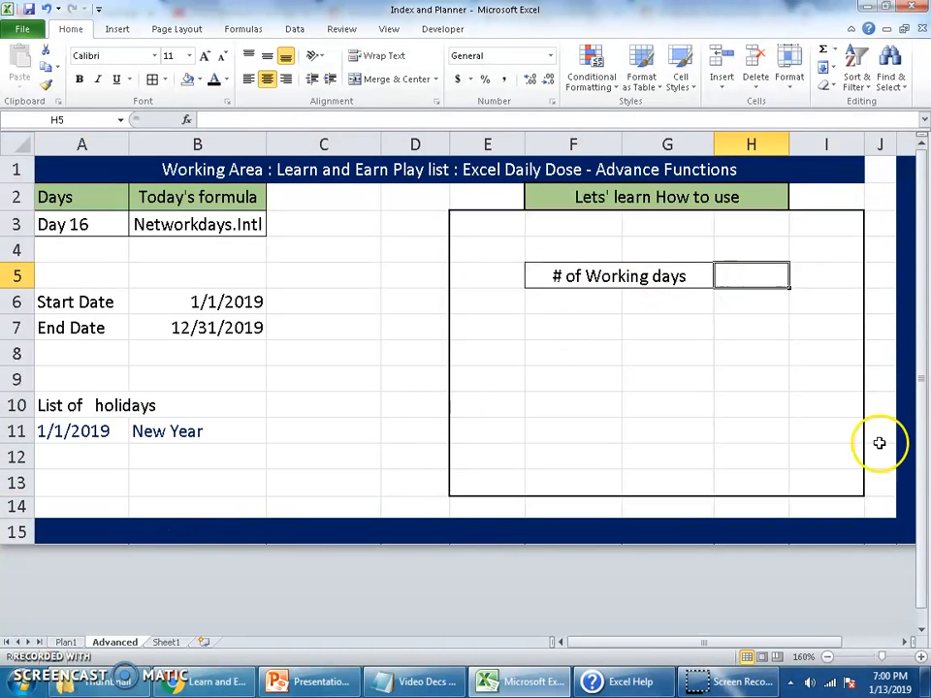
{"action": "left_click", "coordinate": [891, 681]}
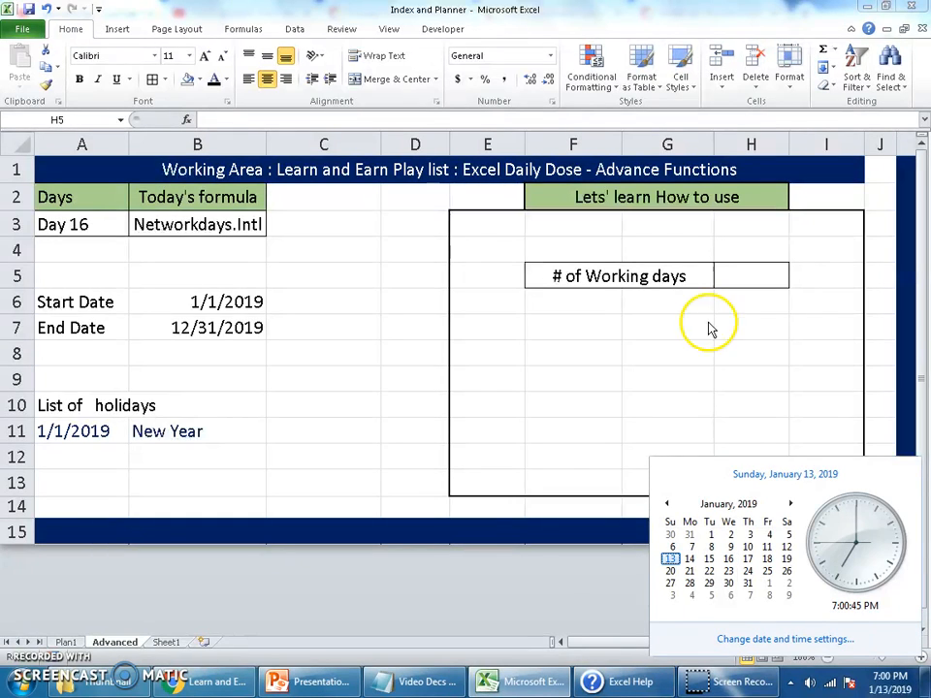
Start a NETWORKDAYS.INTL formula in cell H5 beside the # of Working days label
{"action": "left_click", "coordinate": [757, 282]}
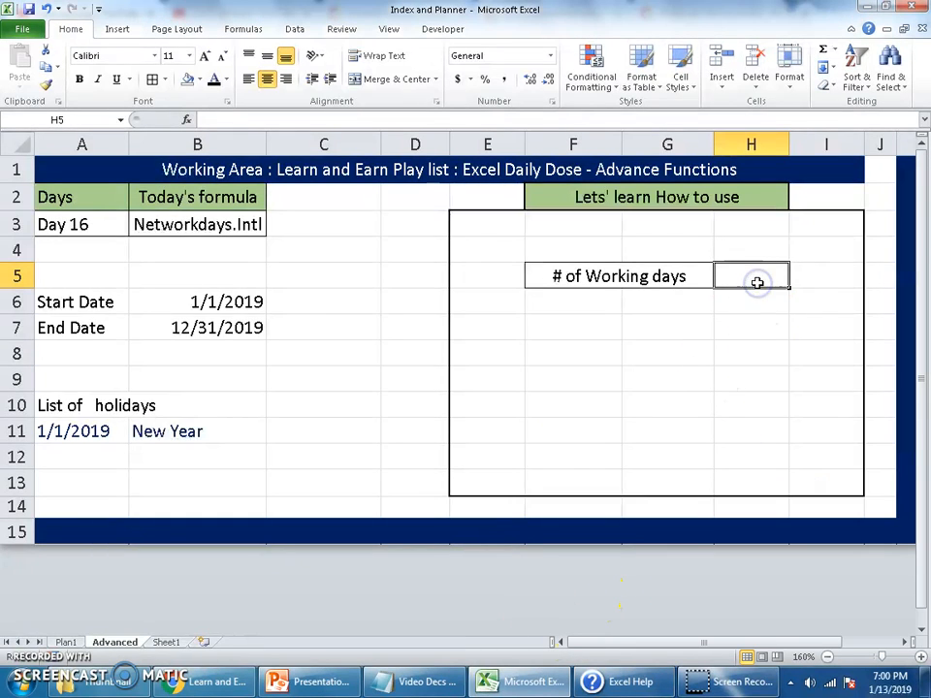
{"action": "type", "text": "="}
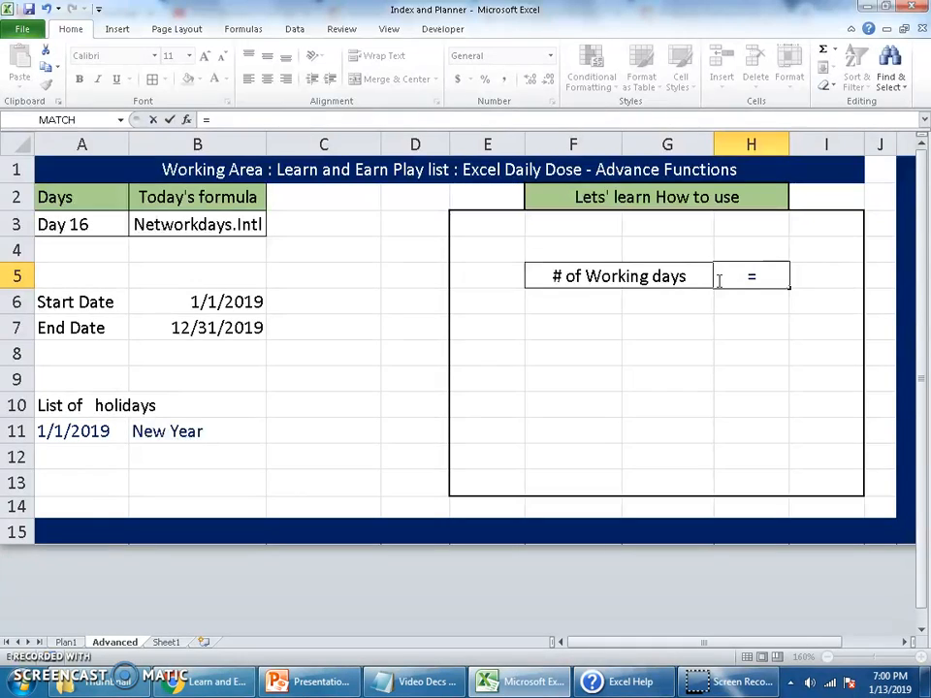
{"action": "type", "text": "in"}
{"action": "key", "text": "BackSpace"}
{"action": "key", "text": "BackSpace"}
{"action": "type", "text": "ne"}
{"action": "key", "text": "Down"}
{"action": "key", "text": "Down"}
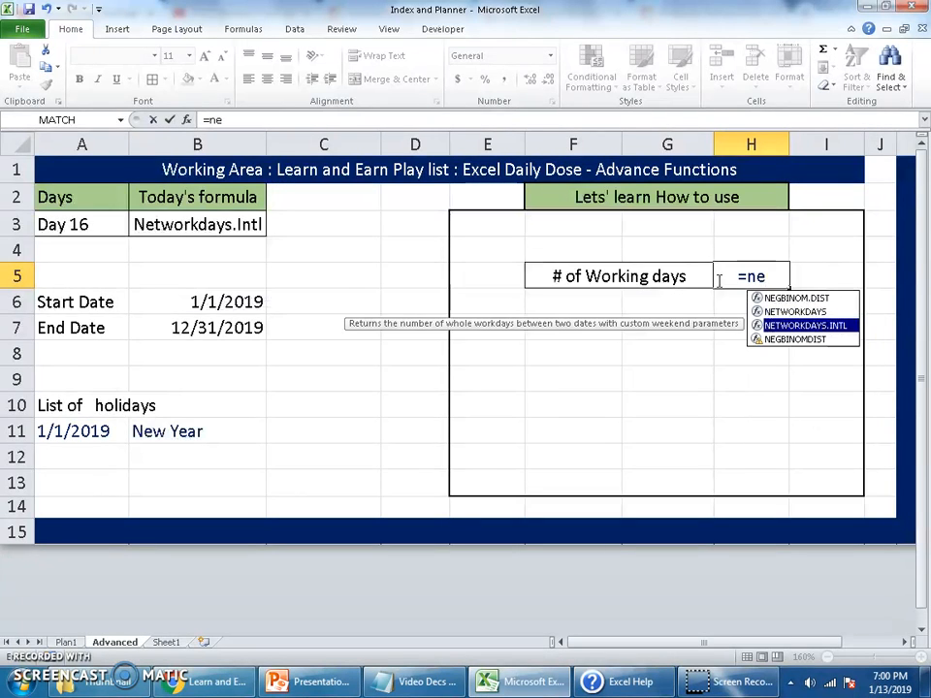
{"action": "key", "text": "Tab"}
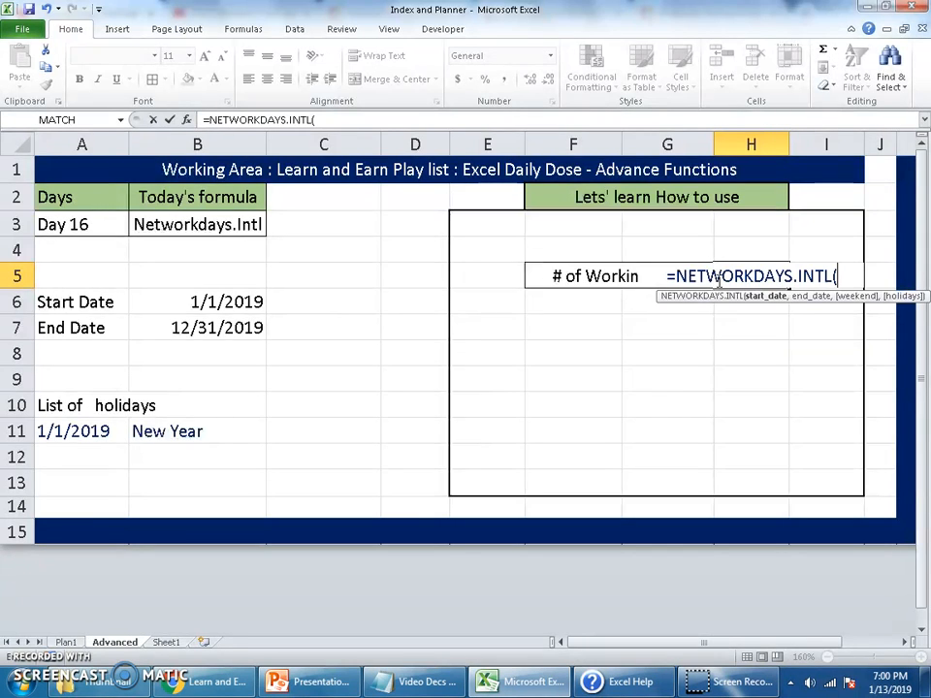
Supply B6 as the start date and B7 as the end date in the NETWORKDAYS.INTL formula
{"action": "left_click", "coordinate": [229, 302]}
{"action": "type", "text": ","}
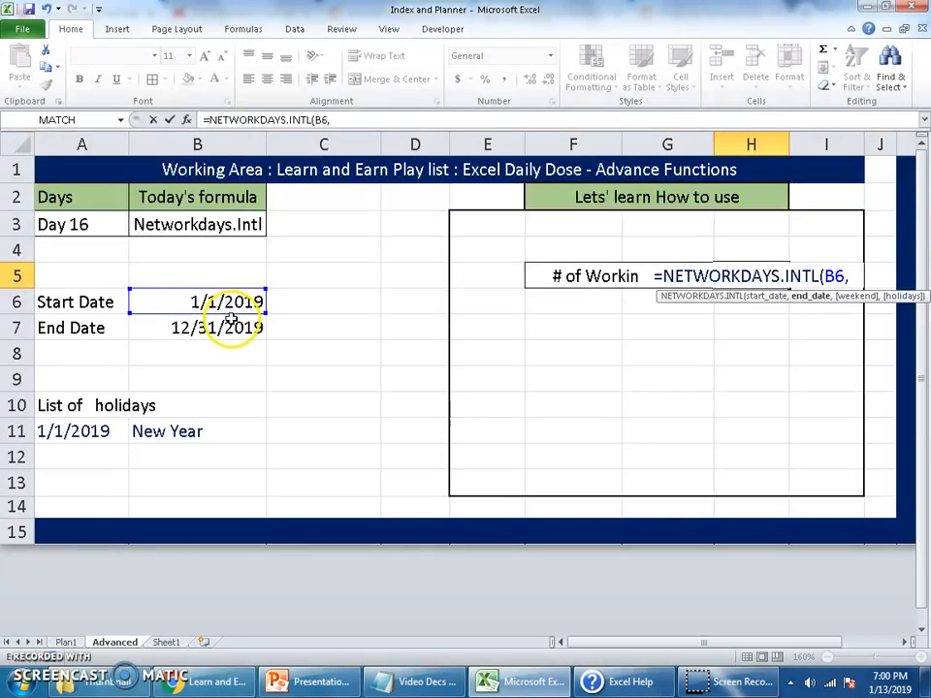
{"action": "left_click", "coordinate": [220, 328]}
{"action": "type", "text": ","}
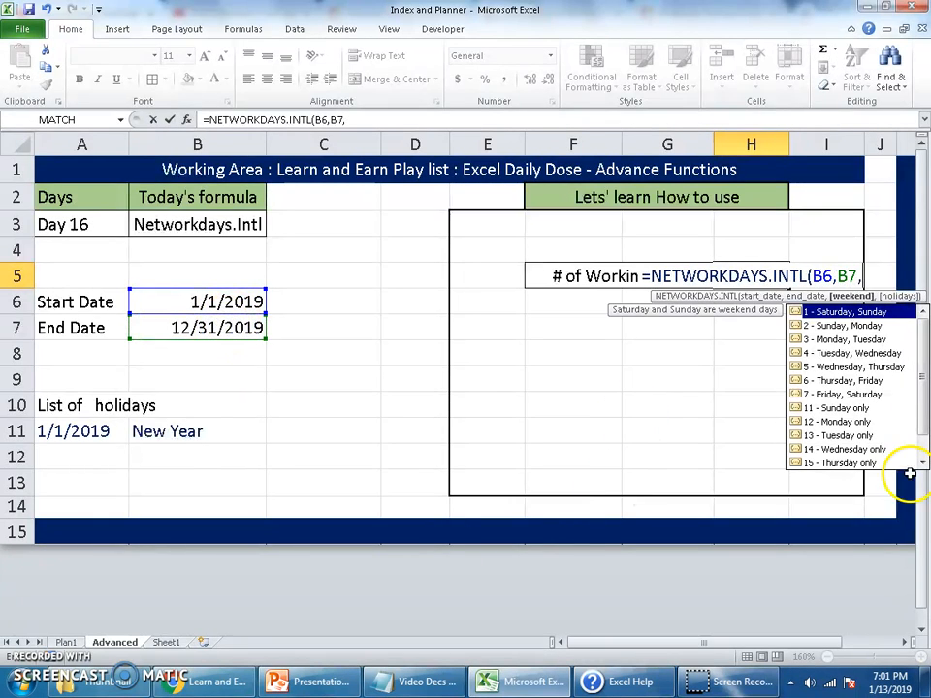
Look through the weekend options and set the formula's weekend argument to 2 for Sunday, Monday
{"action": "left_click", "coordinate": [906, 643]}
{"action": "left_click", "coordinate": [906, 643]}
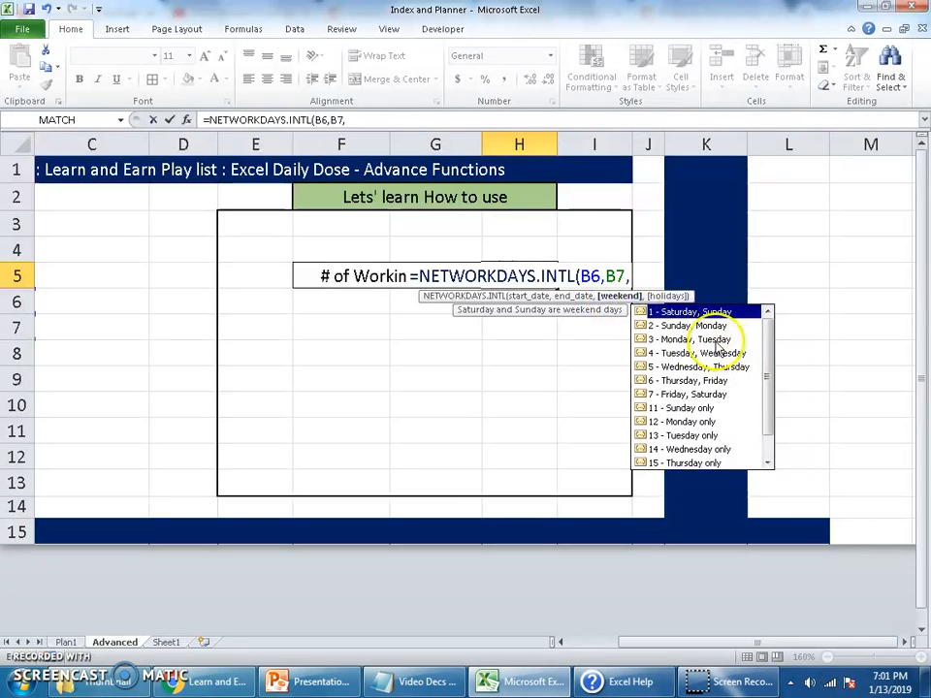
{"action": "left_click_drag", "start_coordinate": [765, 363], "coordinate": [780, 323]}
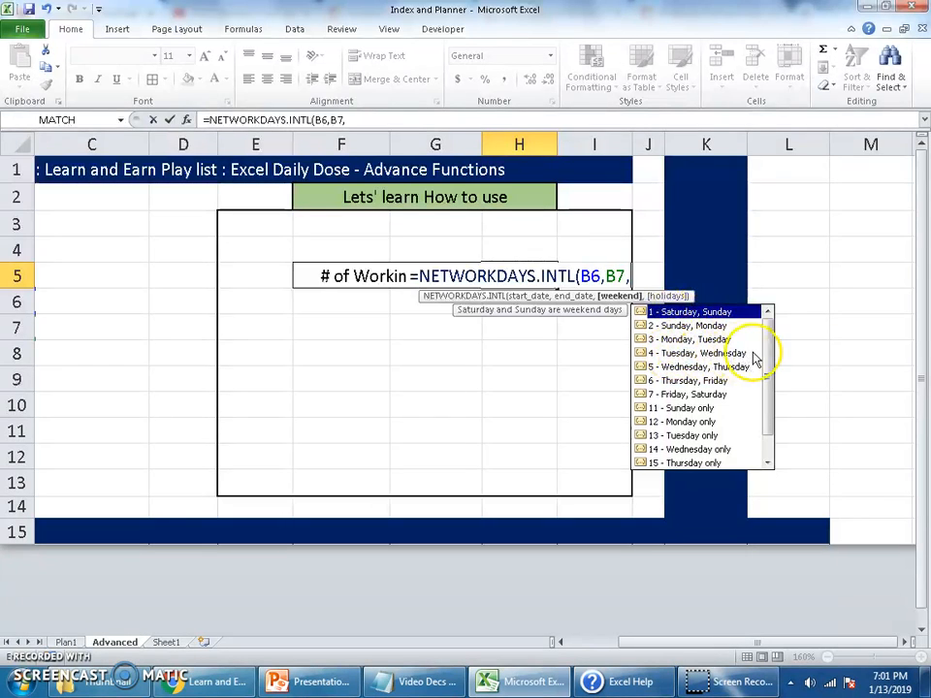
{"action": "left_click_drag", "start_coordinate": [769, 358], "coordinate": [771, 411]}
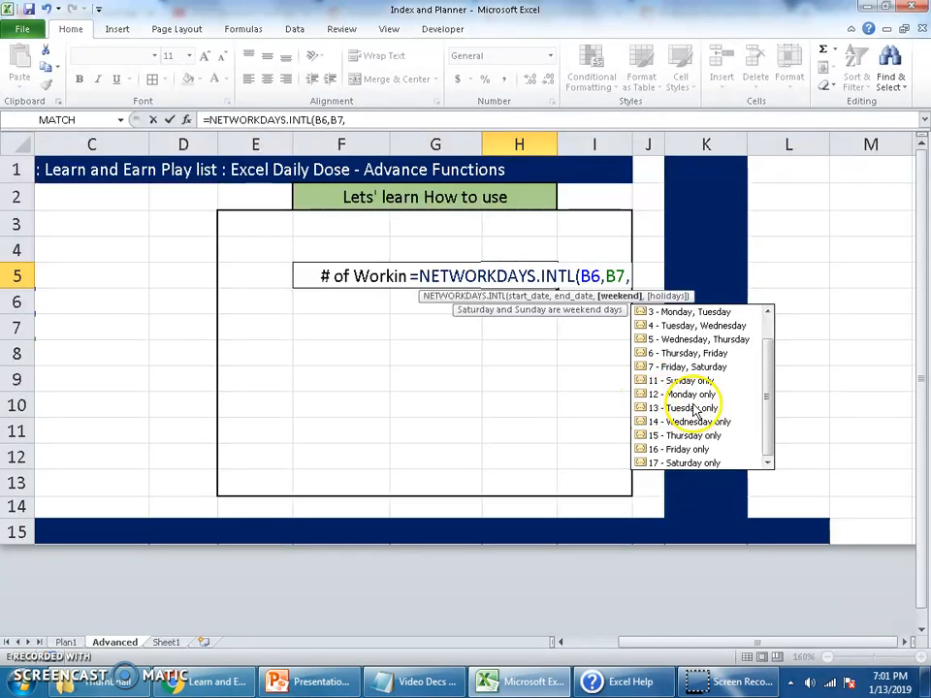
{"action": "left_click_drag", "start_coordinate": [773, 411], "coordinate": [771, 357]}
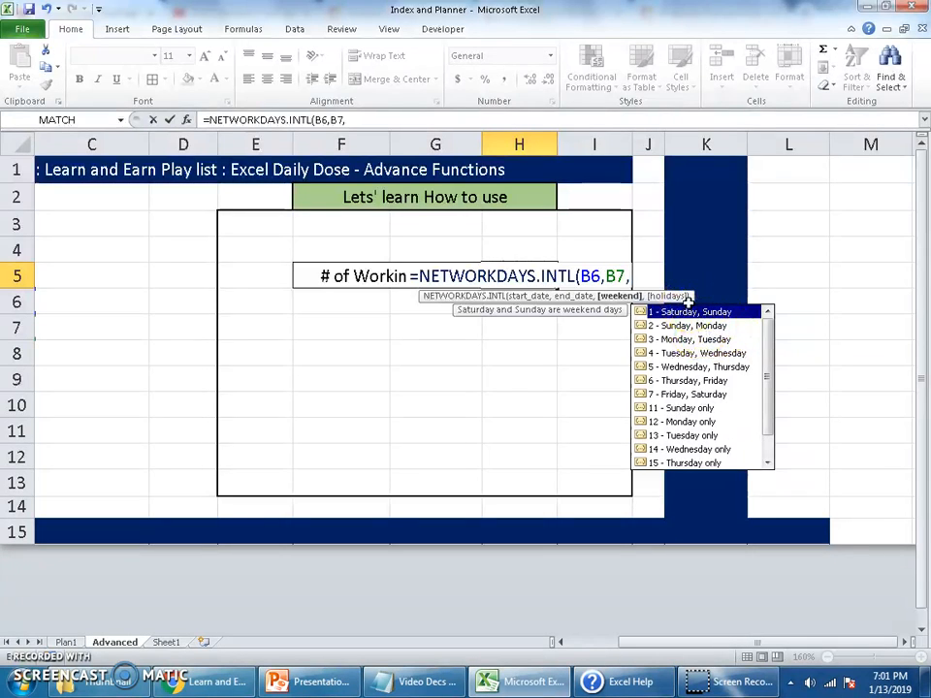
{"action": "type", "text": "2"}
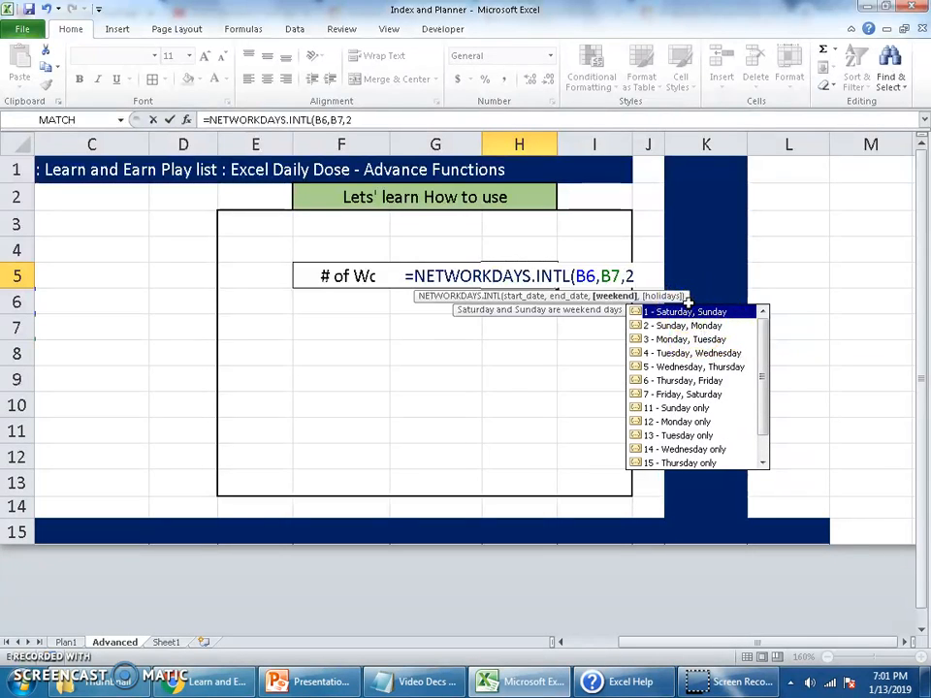
{"action": "type", "text": ","}
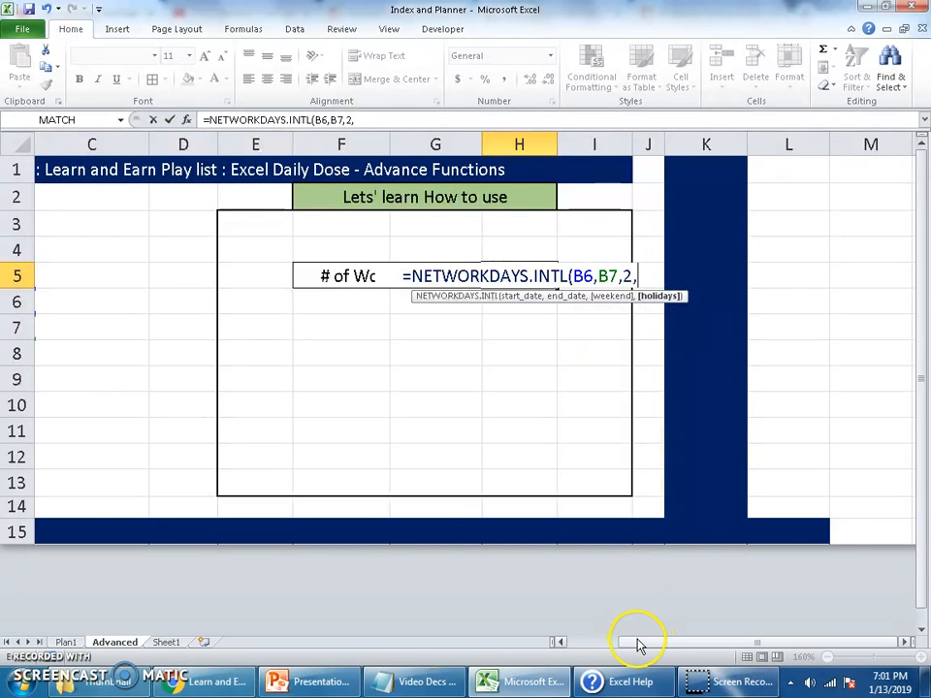
Use A11:A14 as the holidays argument and complete the working-days formula in H5
{"action": "left_click_drag", "start_coordinate": [638, 645], "coordinate": [586, 644]}
{"action": "left_click", "coordinate": [110, 444]}
{"action": "left_click_drag", "start_coordinate": [109, 447], "coordinate": [110, 508]}
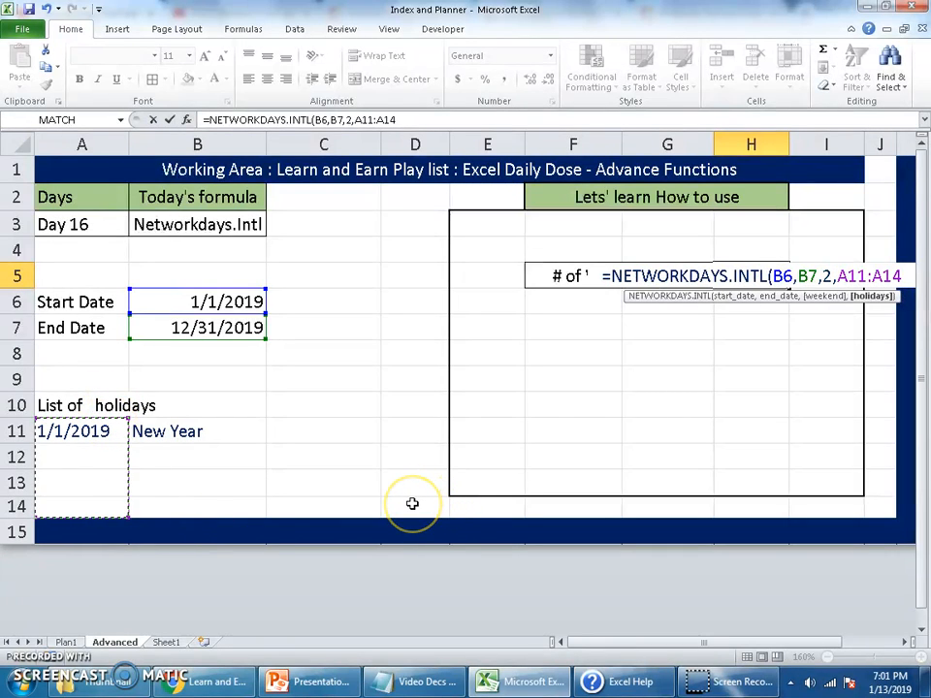
{"action": "type", "text": ")"}
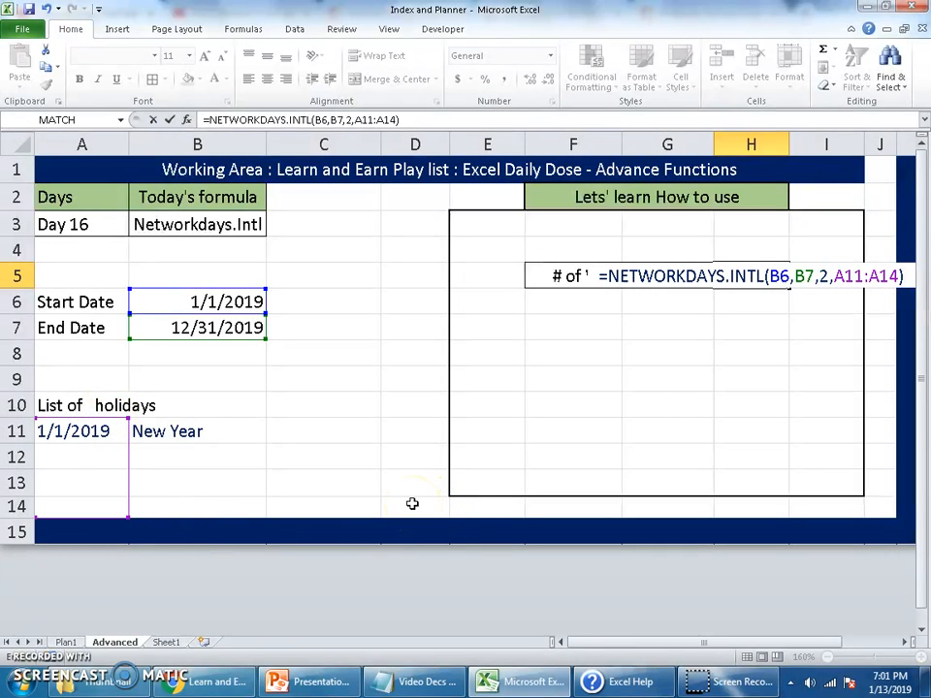
{"action": "key", "text": "Return"}
{"action": "key", "text": "Up"}
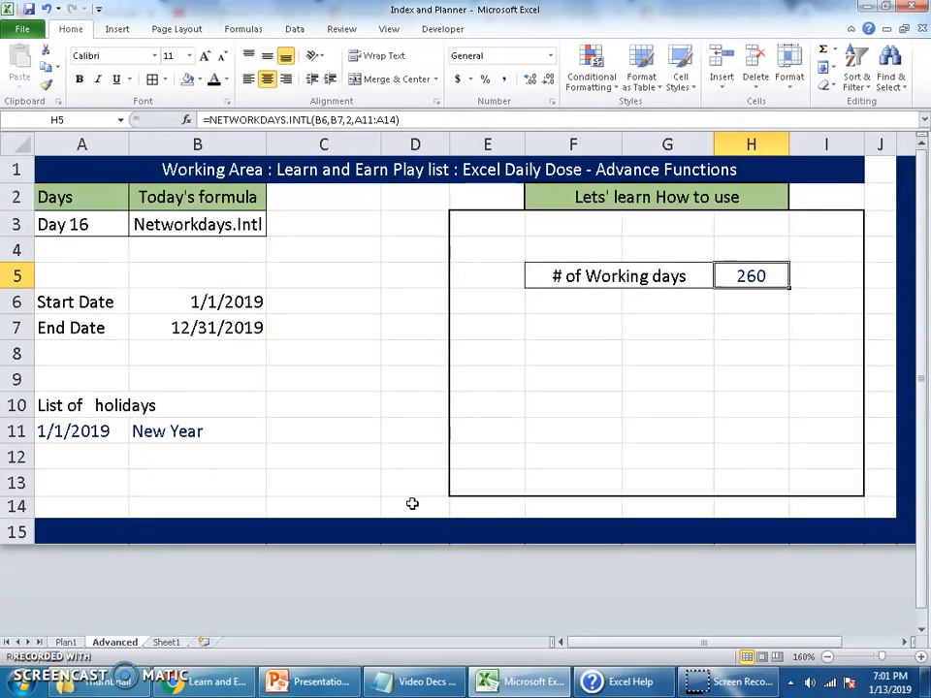
Change the End Date in cell B7 to 1/31/2019
{"action": "left_click", "coordinate": [221, 329]}
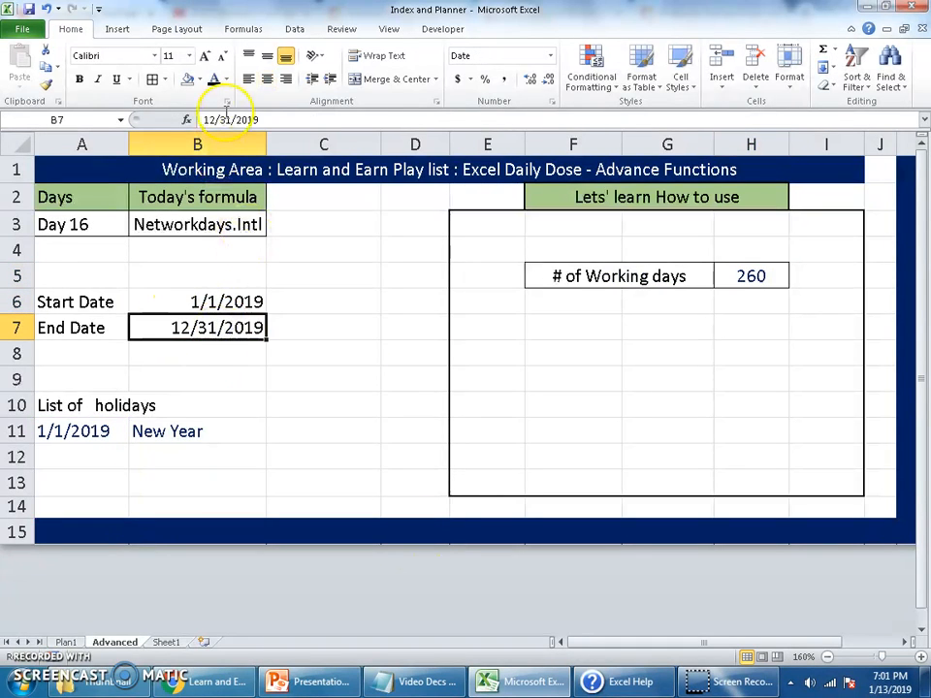
{"action": "left_click", "coordinate": [215, 120]}
{"action": "key", "text": "BackSpace"}
{"action": "key", "text": "Return"}
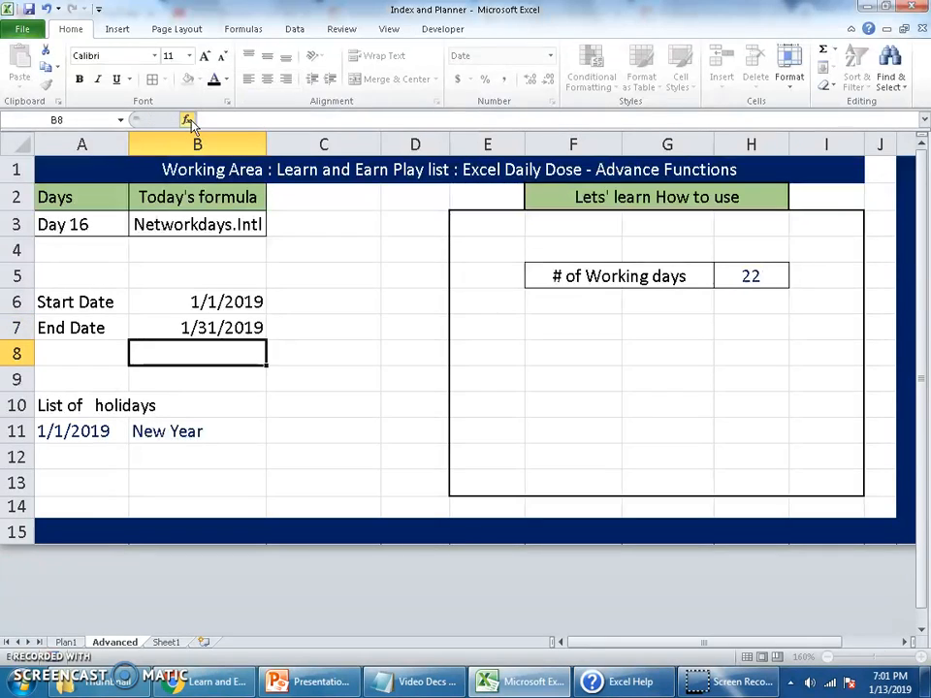
{"action": "key", "text": "Up"}
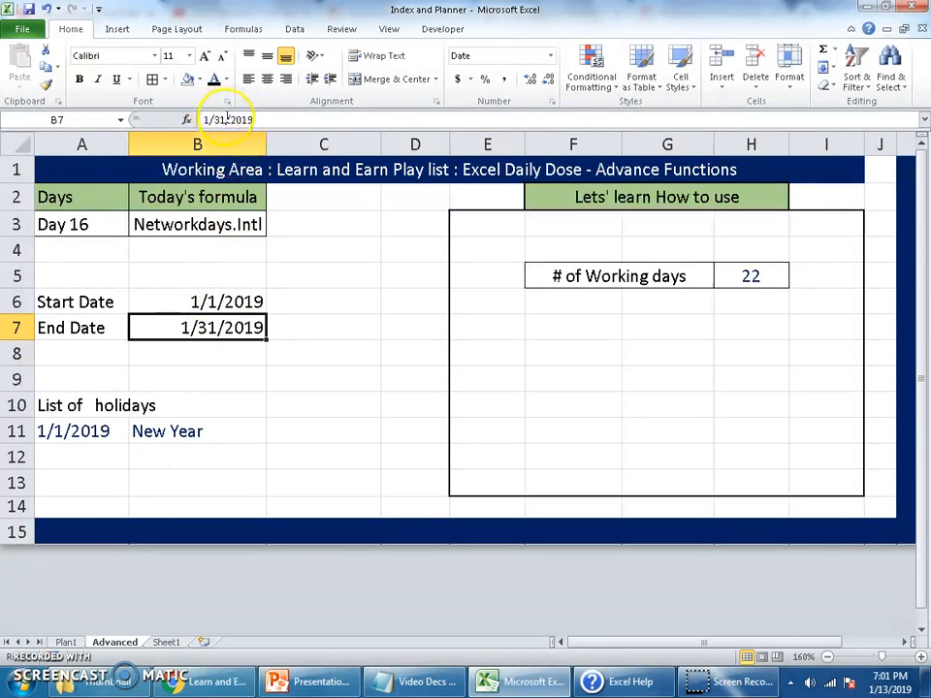
Set the End Date in B7 to 1/13/2019 and check the working-day count against the system calendar
{"action": "left_click_drag", "start_coordinate": [226, 118], "coordinate": [215, 118]}
{"action": "type", "text": "13"}
{"action": "key", "text": "Return"}
{"action": "key", "text": "Up"}
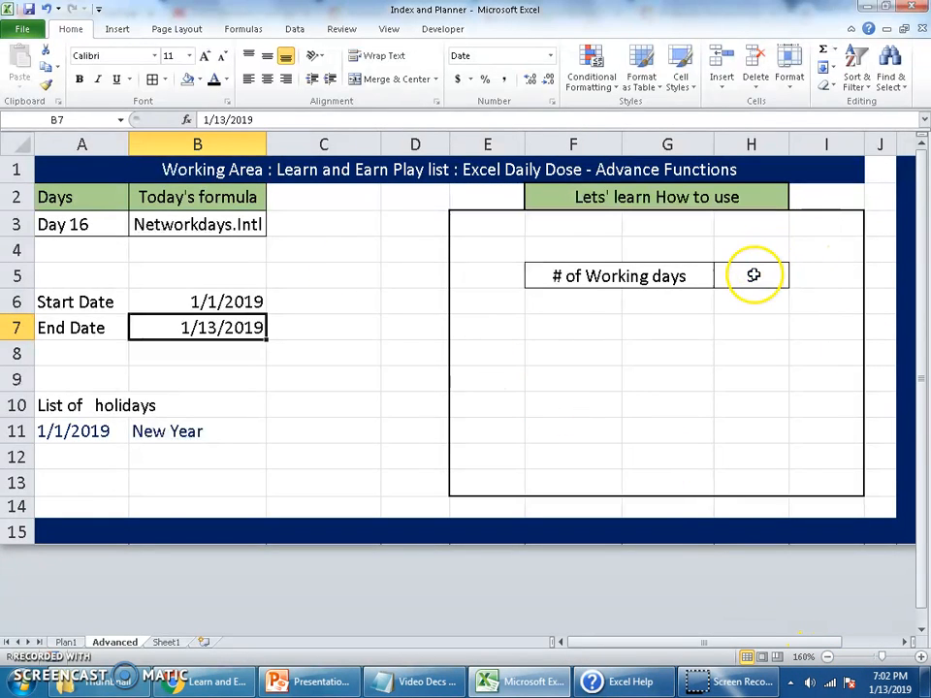
{"action": "left_click", "coordinate": [907, 689]}
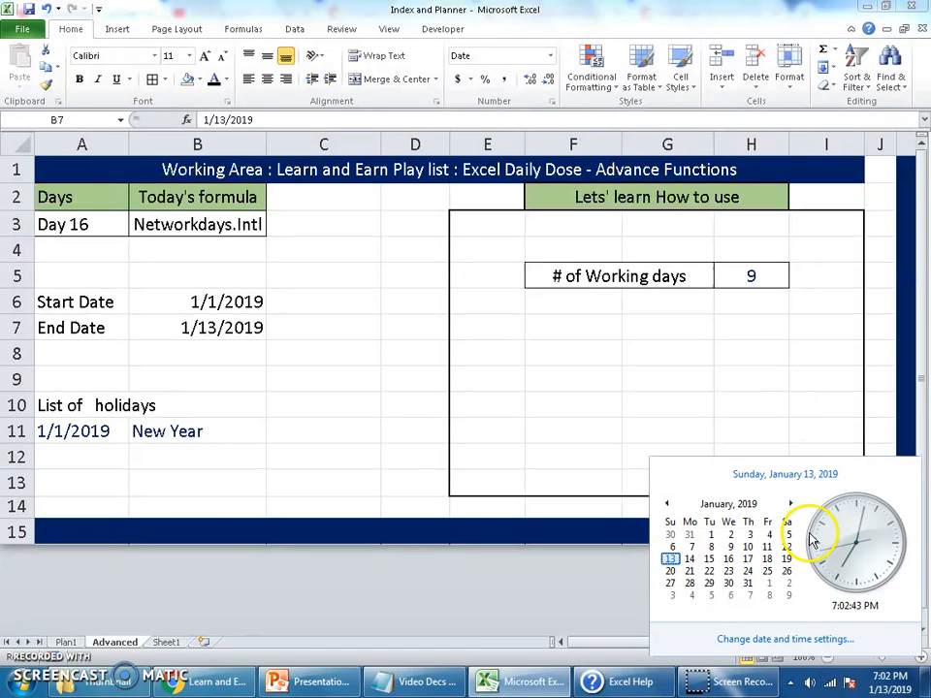
{"action": "left_click", "coordinate": [797, 277]}
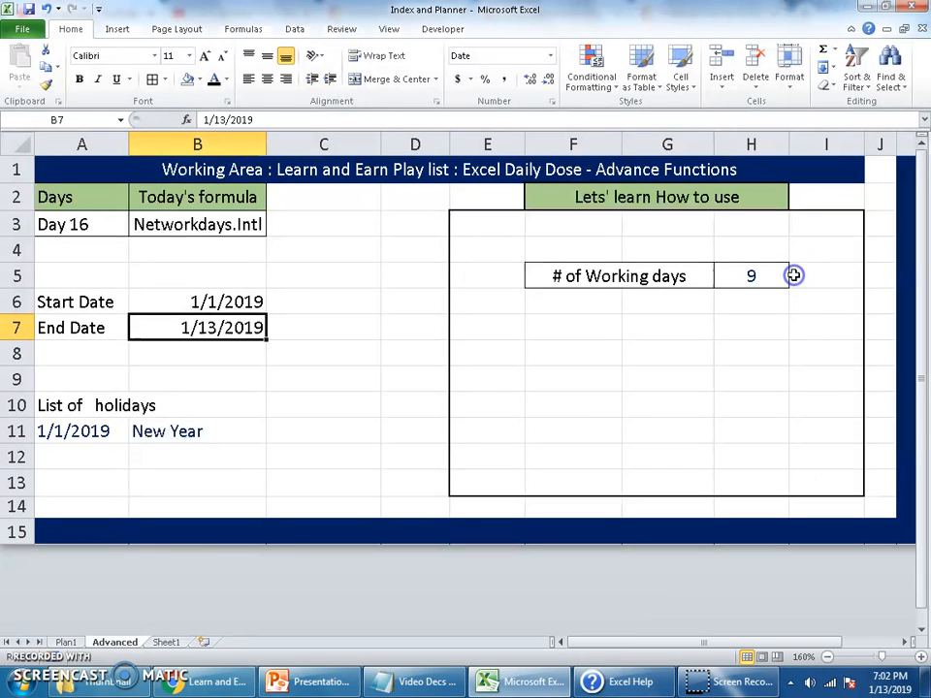
Change the weekend argument of the H5 formula to 11 so that only Sunday counts as a weekend day
{"action": "left_click", "coordinate": [769, 274]}
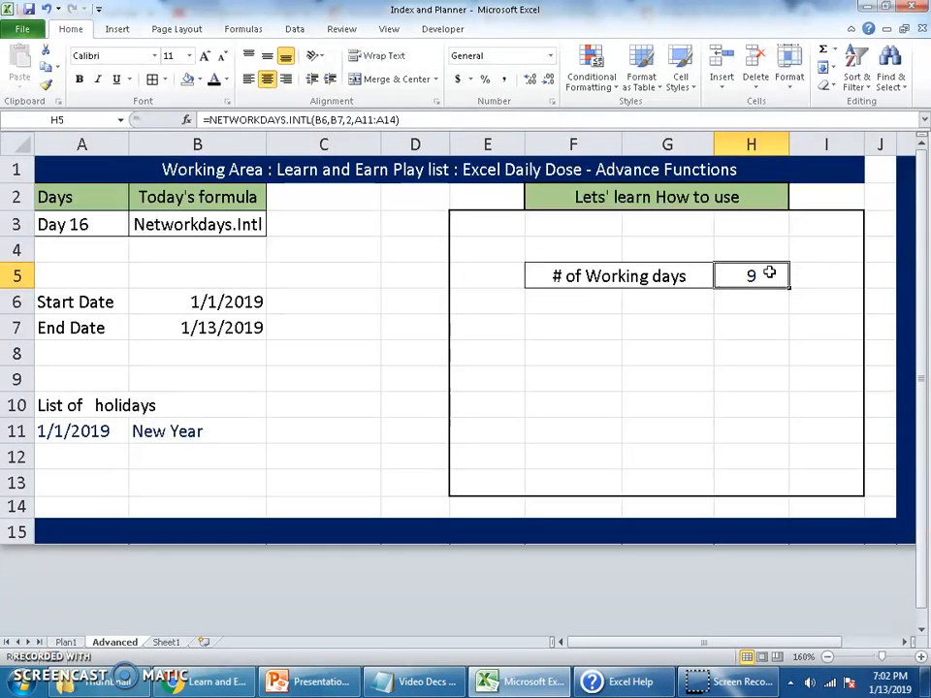
{"action": "double_click", "coordinate": [769, 274]}
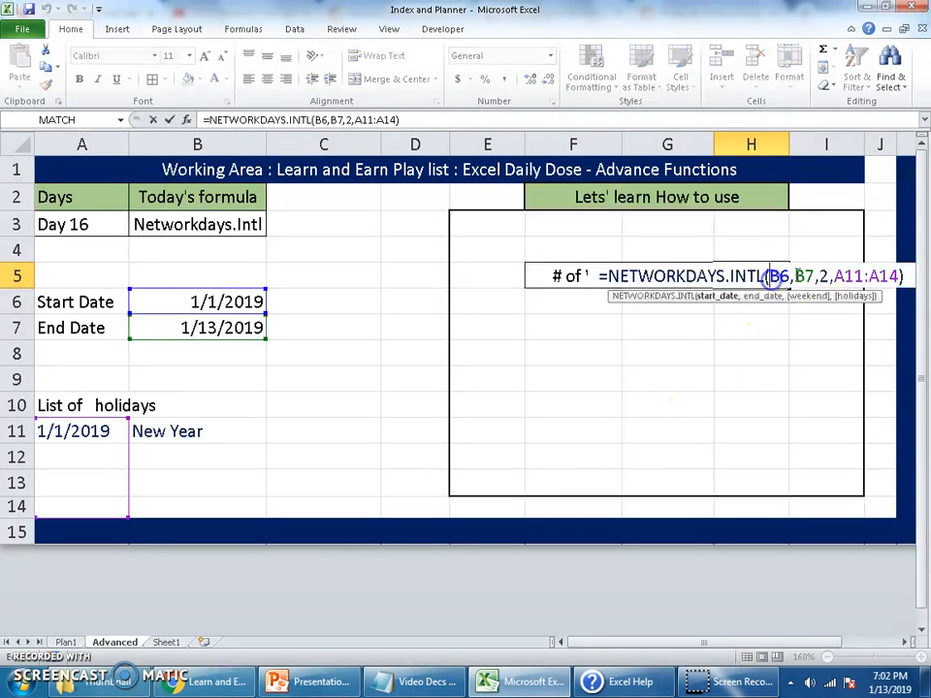
{"action": "left_click", "coordinate": [826, 275]}
{"action": "double_click", "coordinate": [824, 276]}
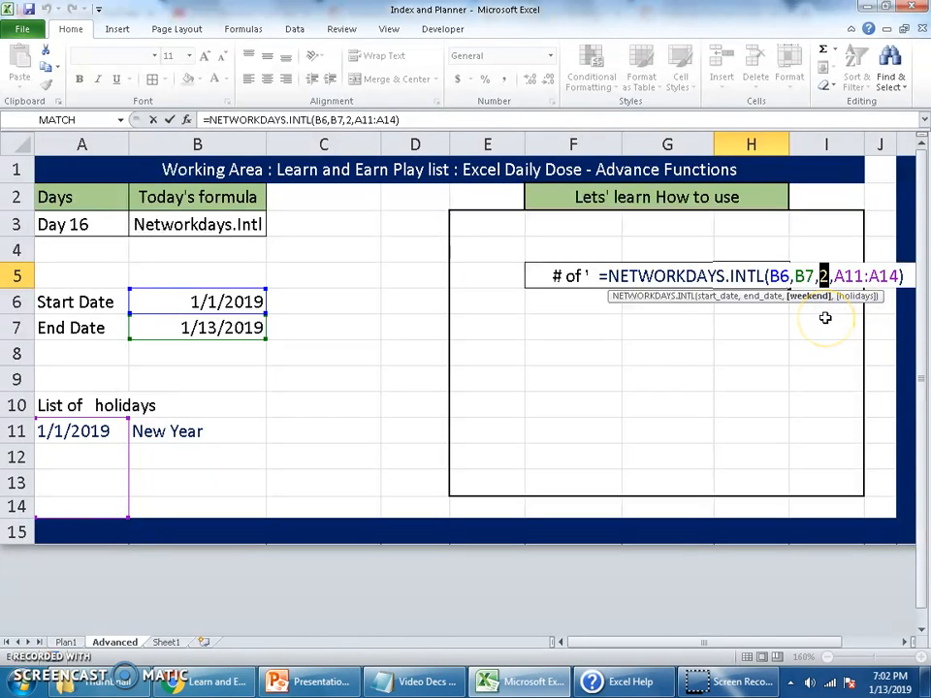
{"action": "key", "text": "BackSpace"}
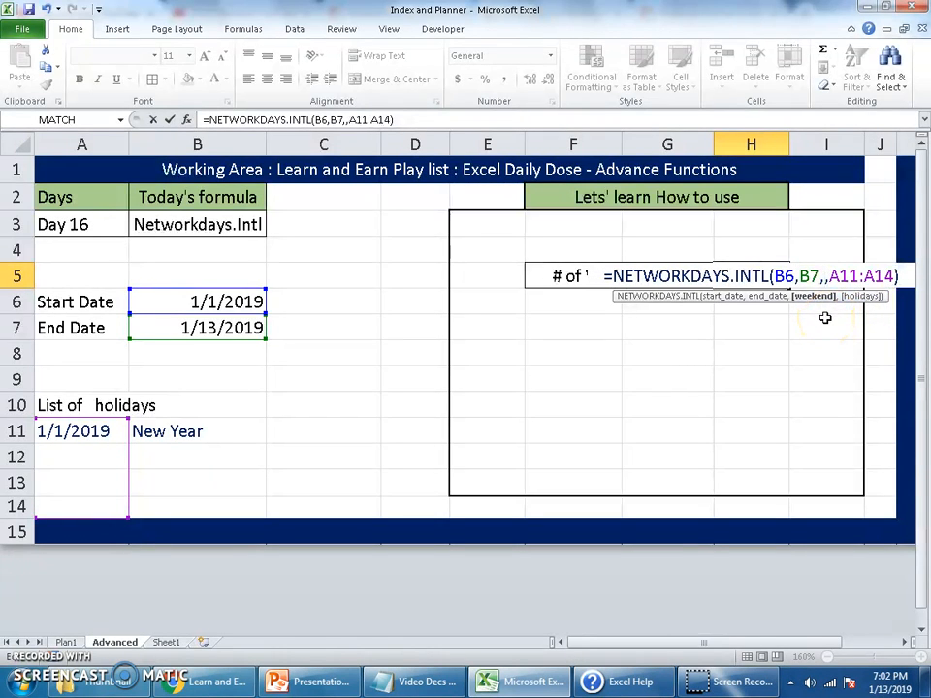
{"action": "type", "text": "11"}
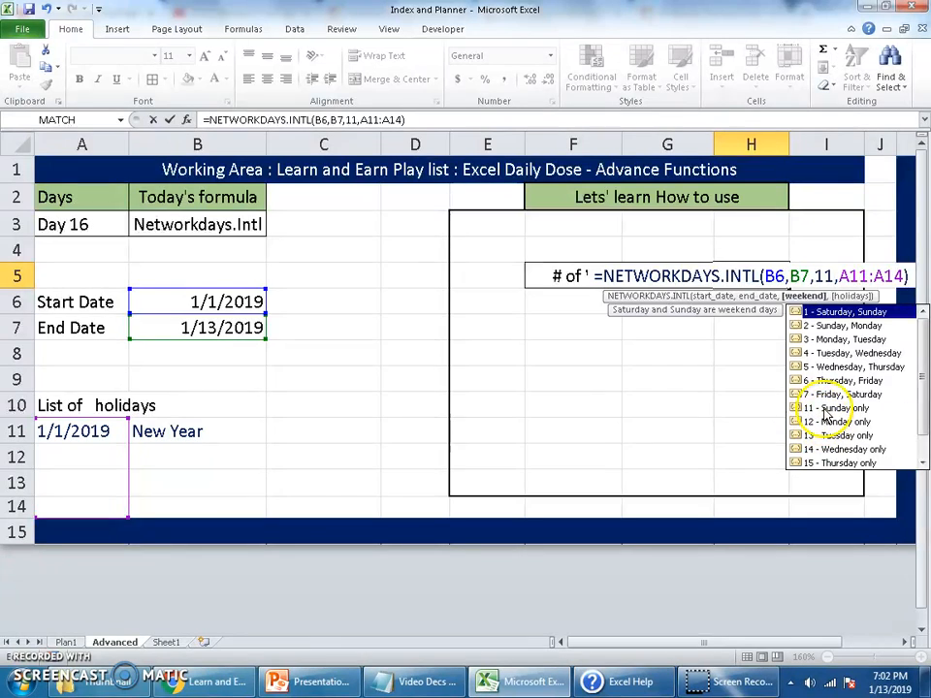
{"action": "key", "text": "Return"}
{"action": "key", "text": "Up"}
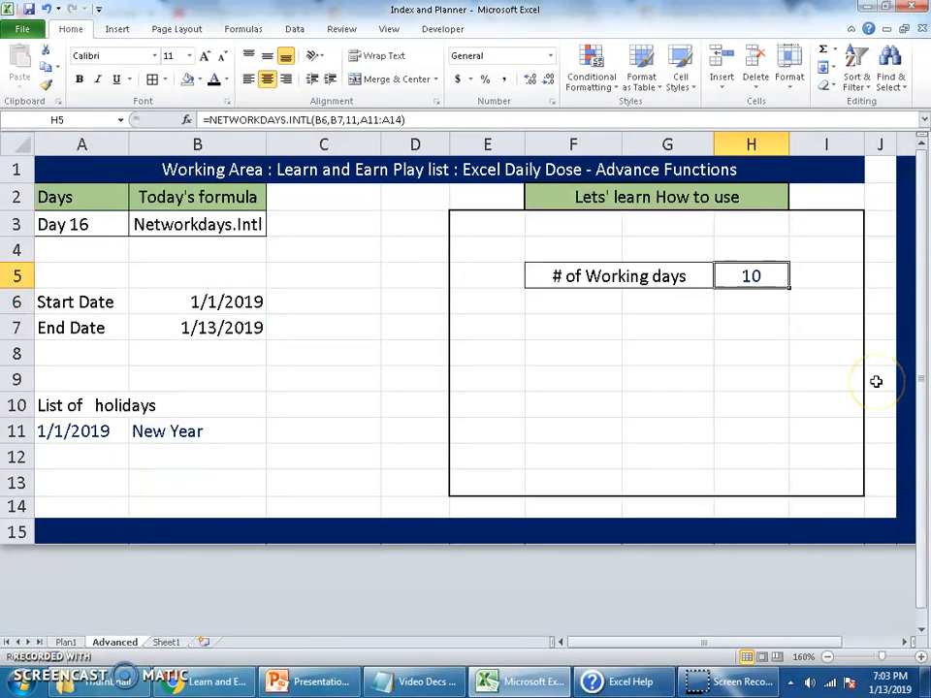
Review the function name in B3 and the arguments of the working-days formula in H5
{"action": "mouse_move", "coordinate": [897, 684]}
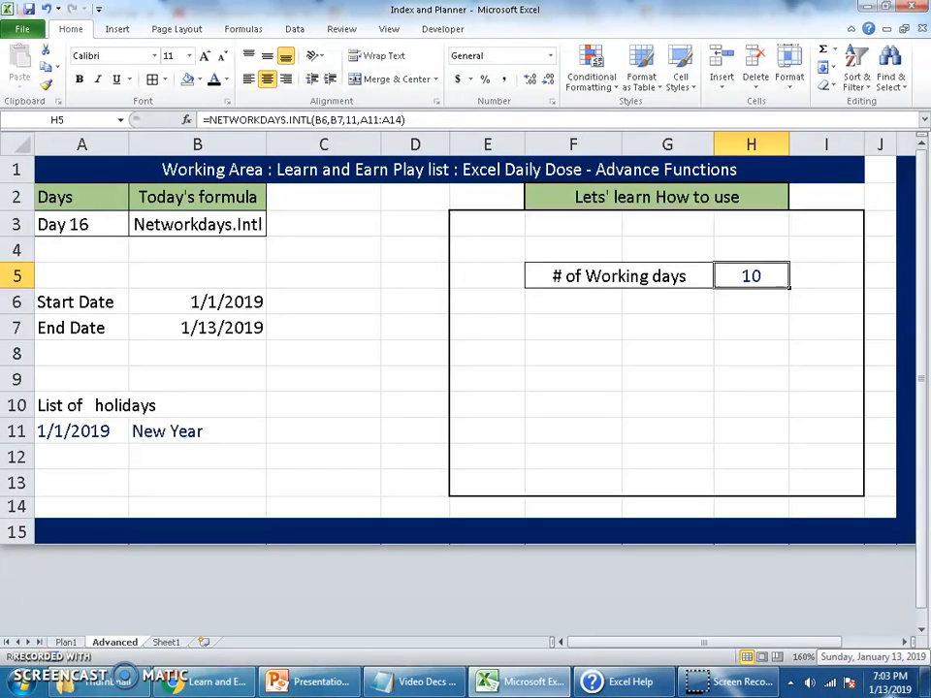
{"action": "left_click", "coordinate": [626, 279]}
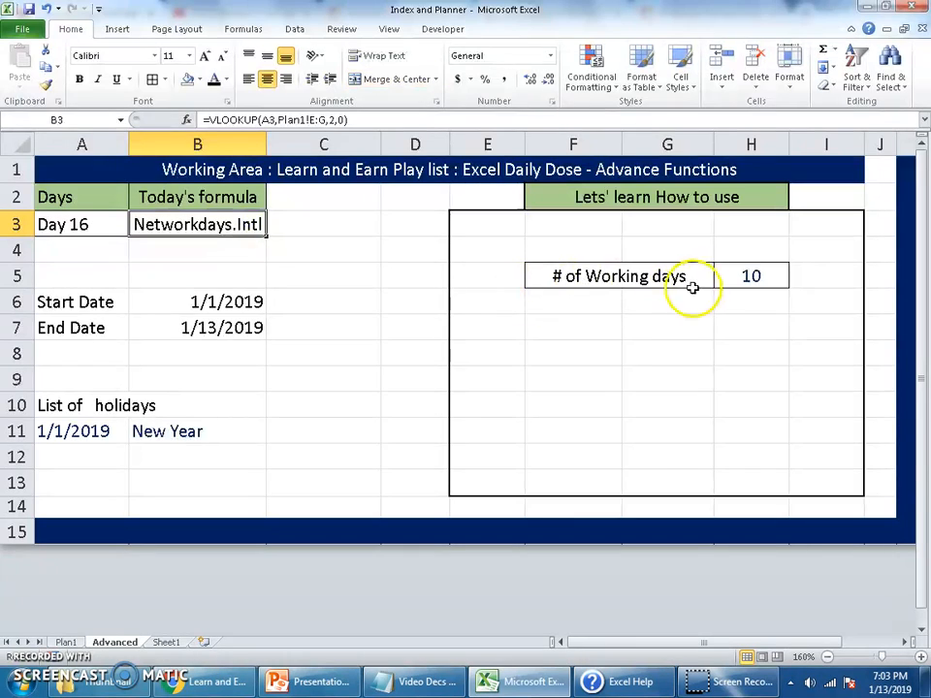
{"action": "double_click", "coordinate": [753, 276]}
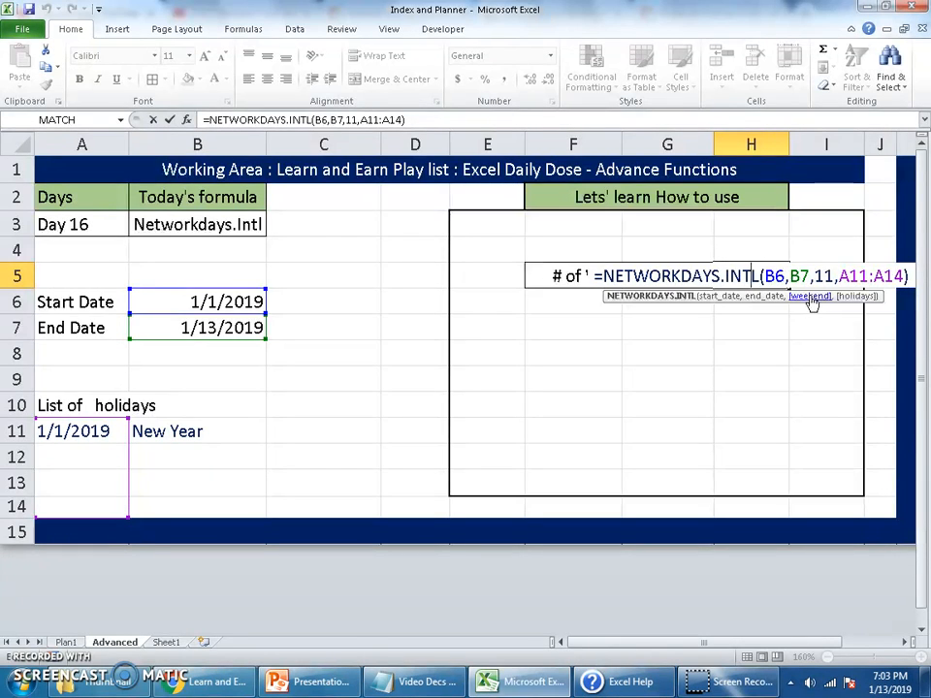
{"action": "key", "text": "ctrl+Return"}
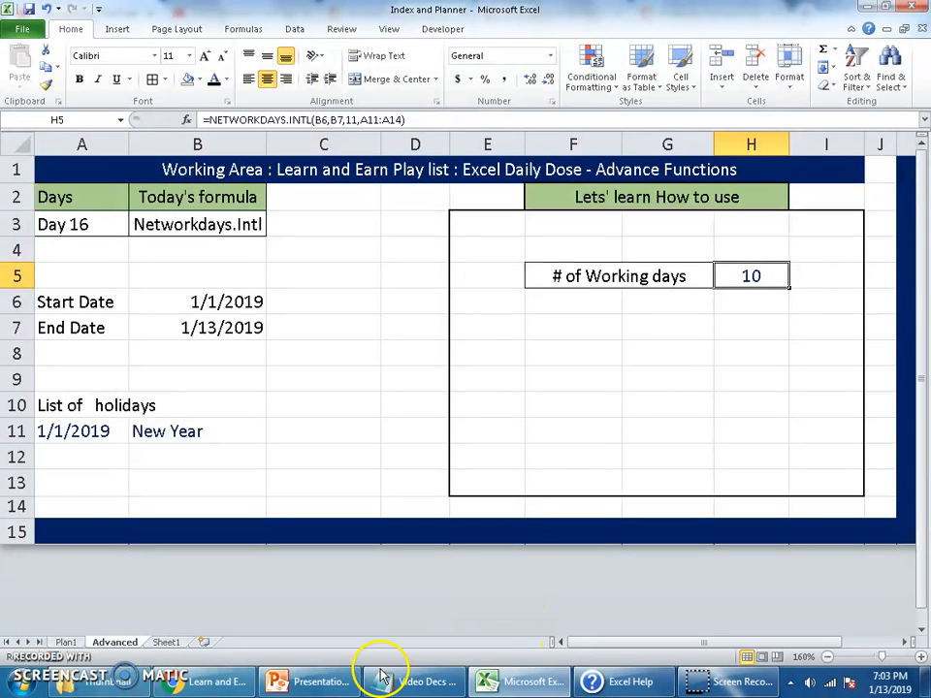
View the Day 16 title slide in PowerPoint, then switch to Chrome and look over the Learn and Earn channel's playlists
{"action": "left_click", "coordinate": [308, 682]}
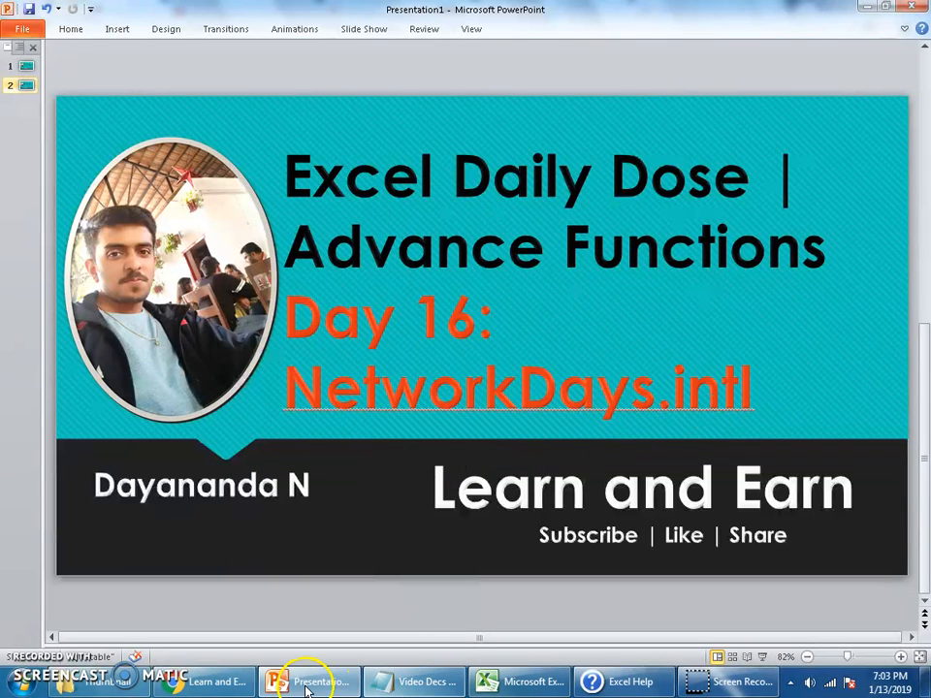
{"action": "left_click", "coordinate": [237, 689]}
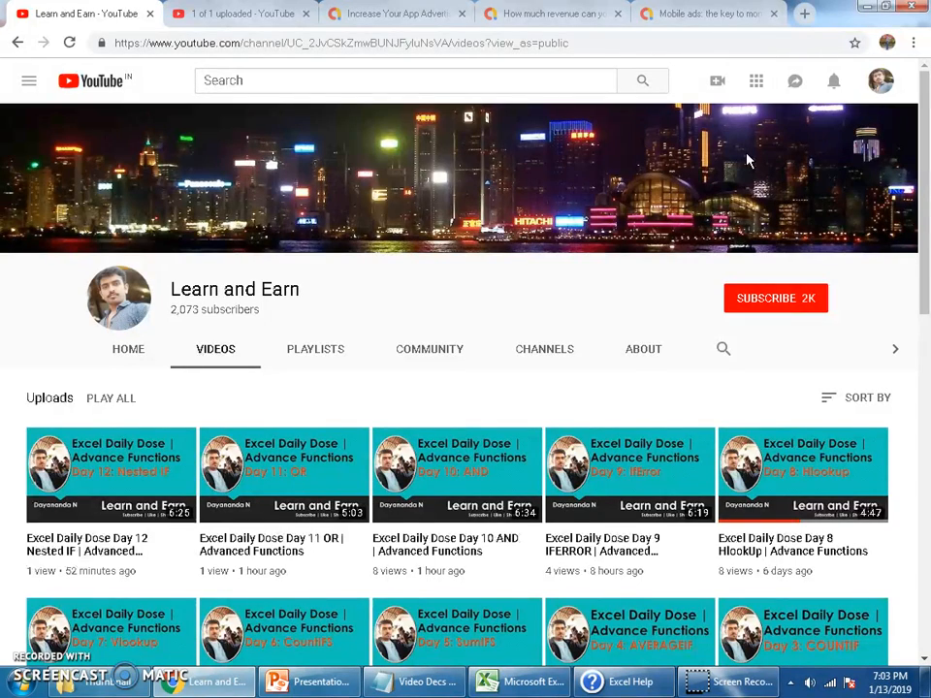
{"action": "left_click", "coordinate": [332, 353]}
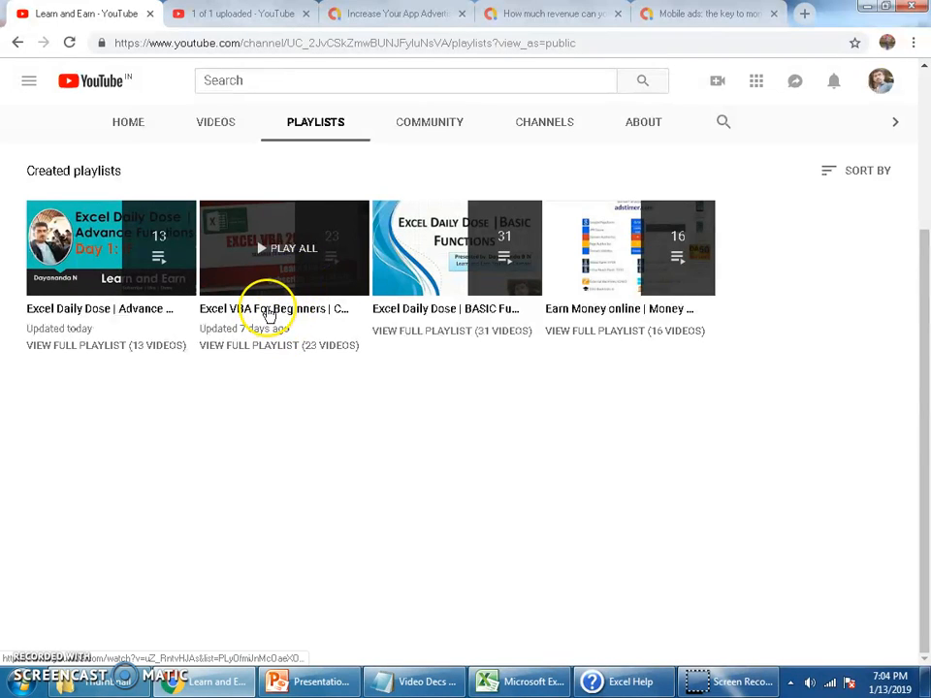
{"action": "left_click", "coordinate": [300, 431]}
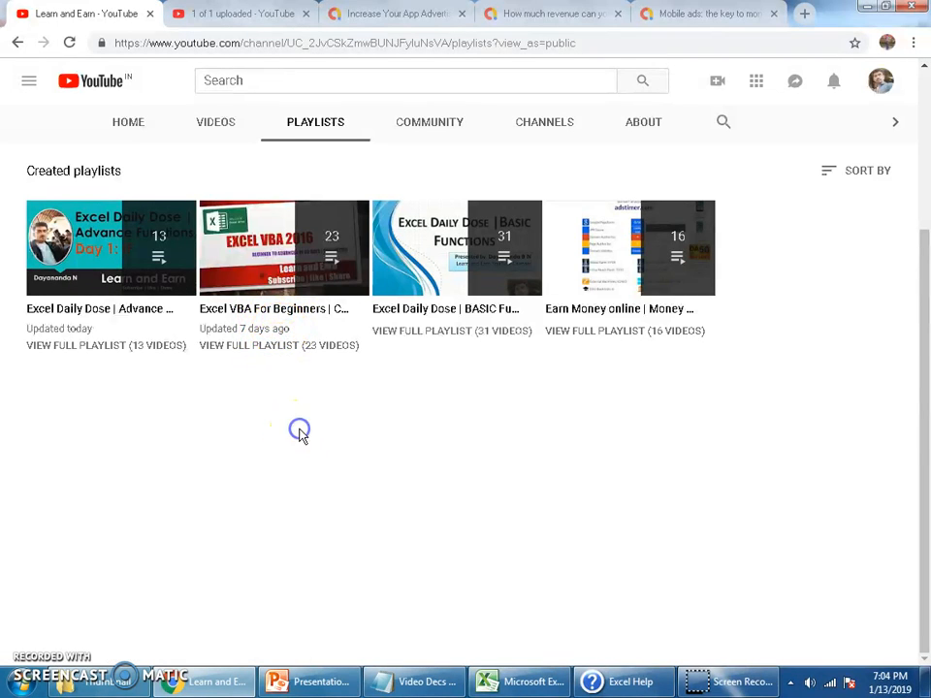
{"action": "scroll", "coordinate": [293, 482], "scroll_direction": "up", "scroll_amount": 1}
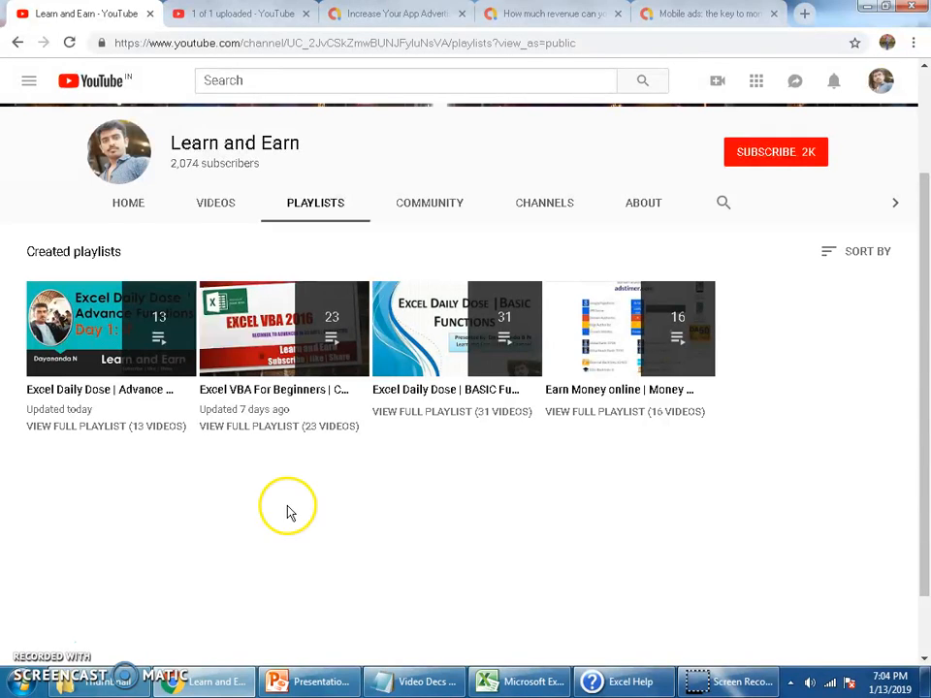
{"action": "scroll", "coordinate": [283, 528], "scroll_direction": "up", "scroll_amount": 1}
{"action": "left_click", "coordinate": [35, 642]}
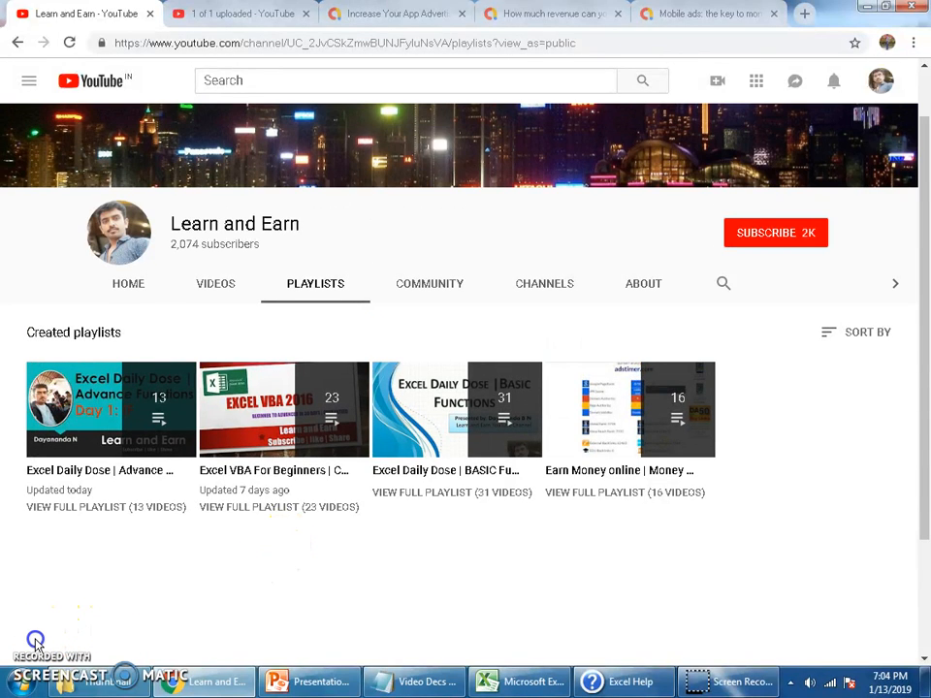